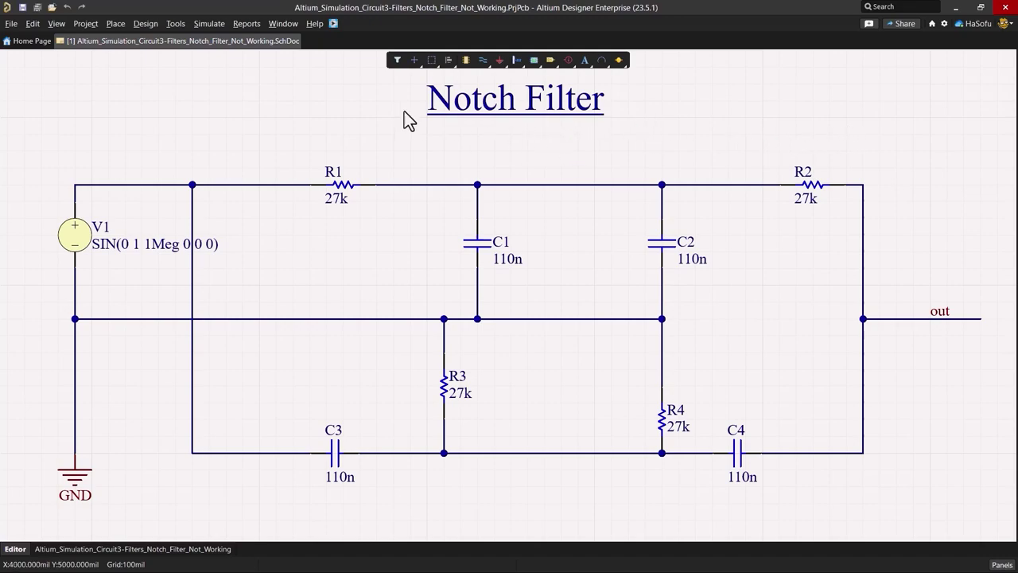
Step: Run the pre-simulation verification checks from the Simulation Dashboard
left_click(215, 26)
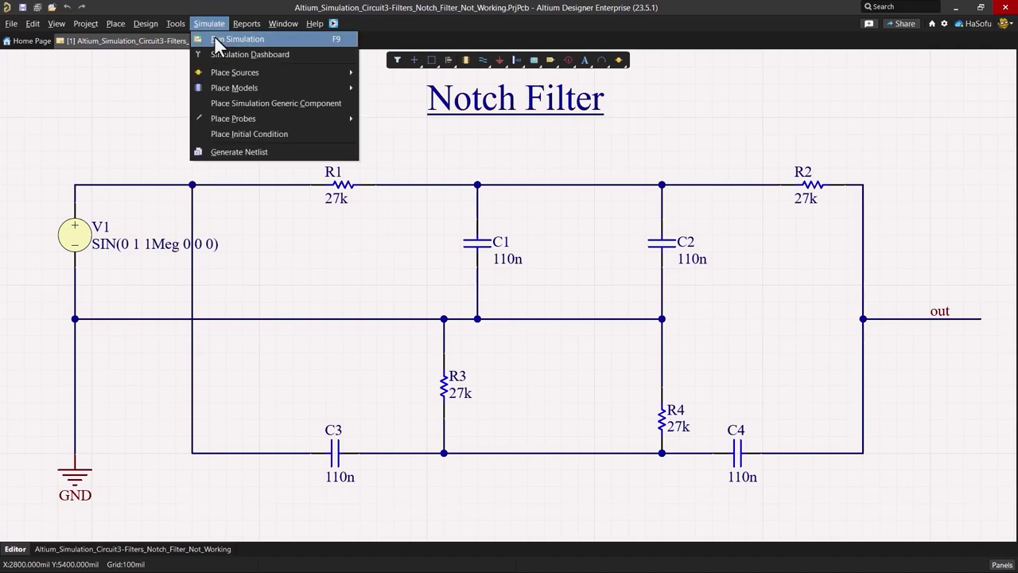
left_click(239, 57)
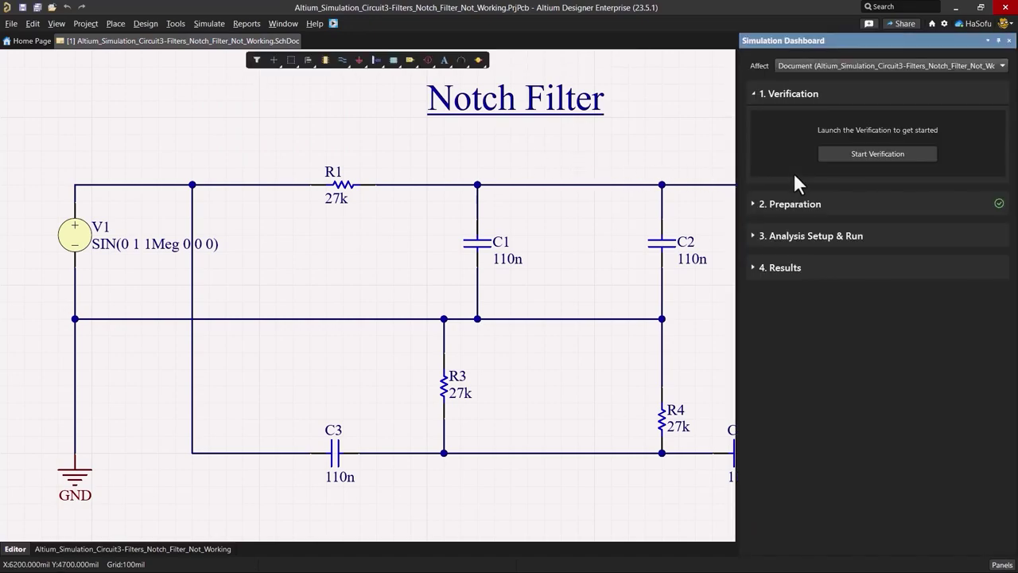
left_click(894, 153)
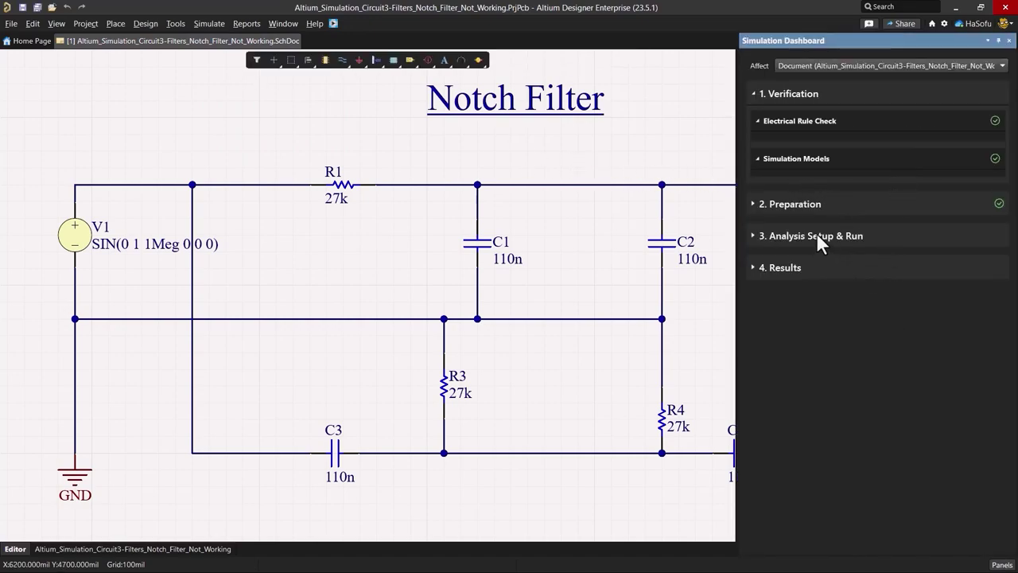
Step: Set the AC Sweep to start at 1, end at 100k, with 100 points per decade
left_click(843, 239)
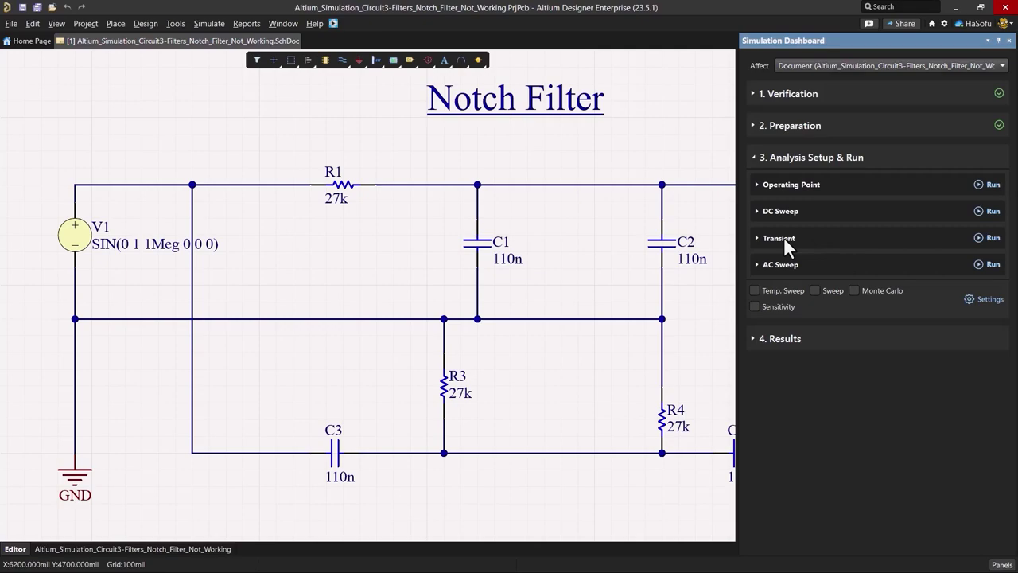
left_click(784, 259)
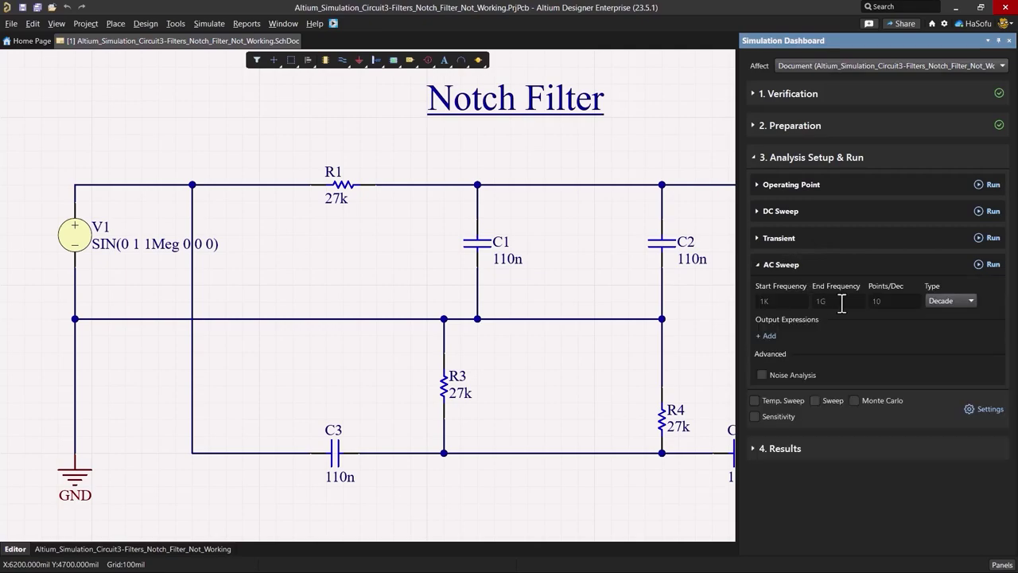
left_click(792, 301)
key("BackSpace")
key("Tab")
type("100k")
key("Tab")
type("100")
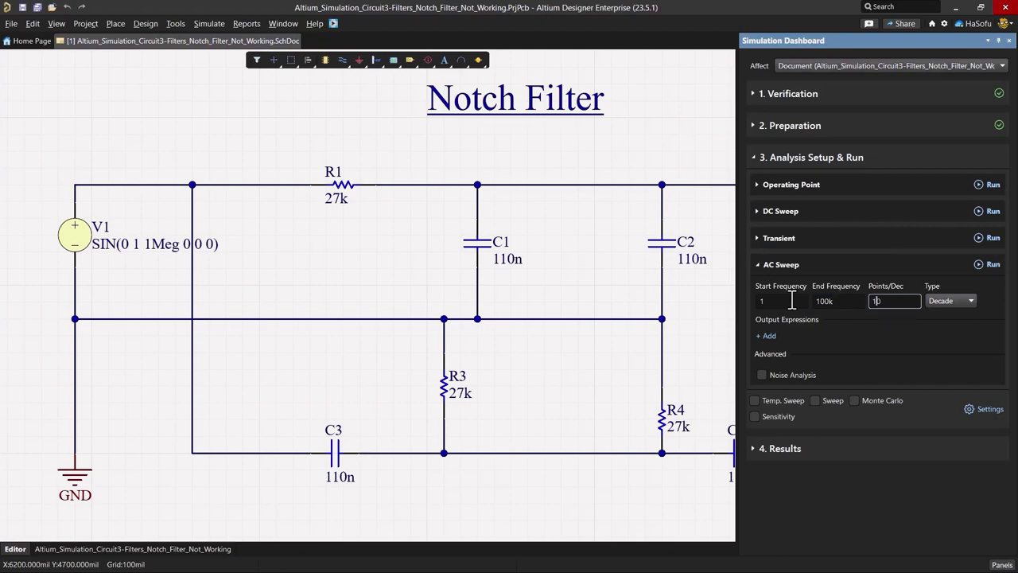
key("Tab")
Step: Add an output expression using the Complex MAG() function with Magnitude (dB)
left_click(769, 335)
right_click_drag(665, 296, 350, 287)
left_click(926, 343)
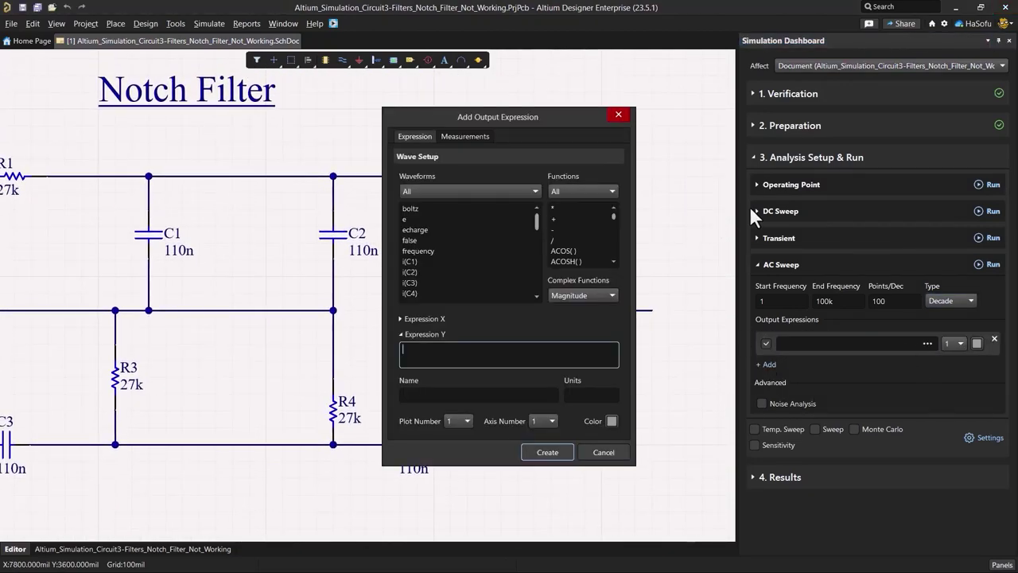
left_click(594, 294)
left_click(593, 324)
left_click(608, 191)
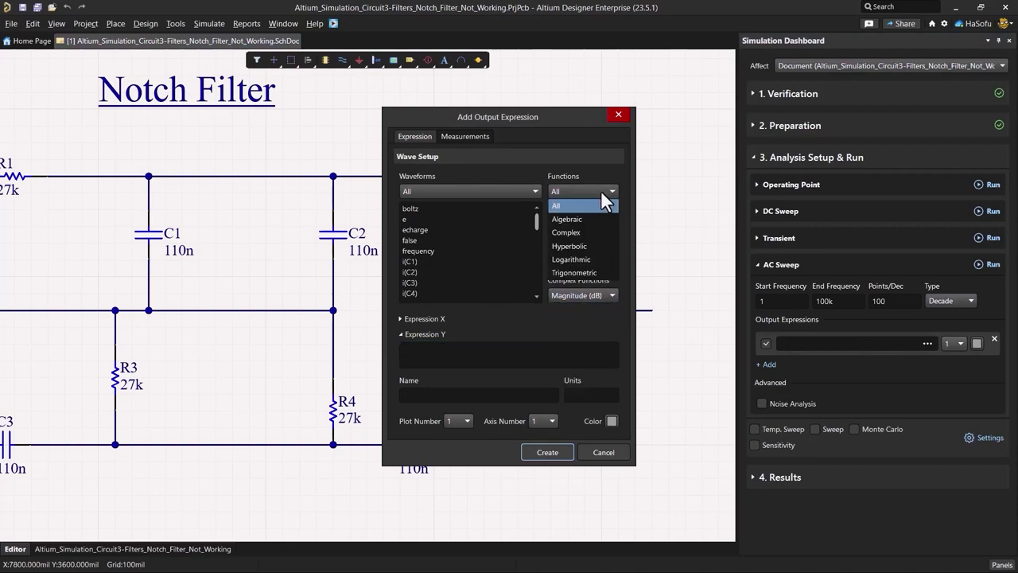
left_click(582, 232)
scroll(579, 231, "down", 1)
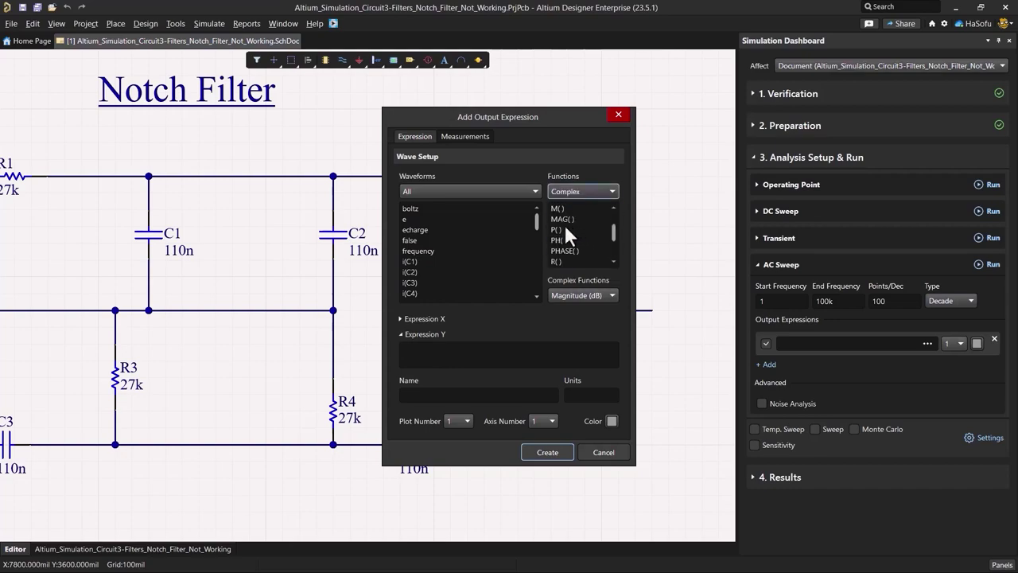
double_click(564, 221)
Step: Insert node voltage v(out) into the expression, with units dB and a red trace
left_click(450, 195)
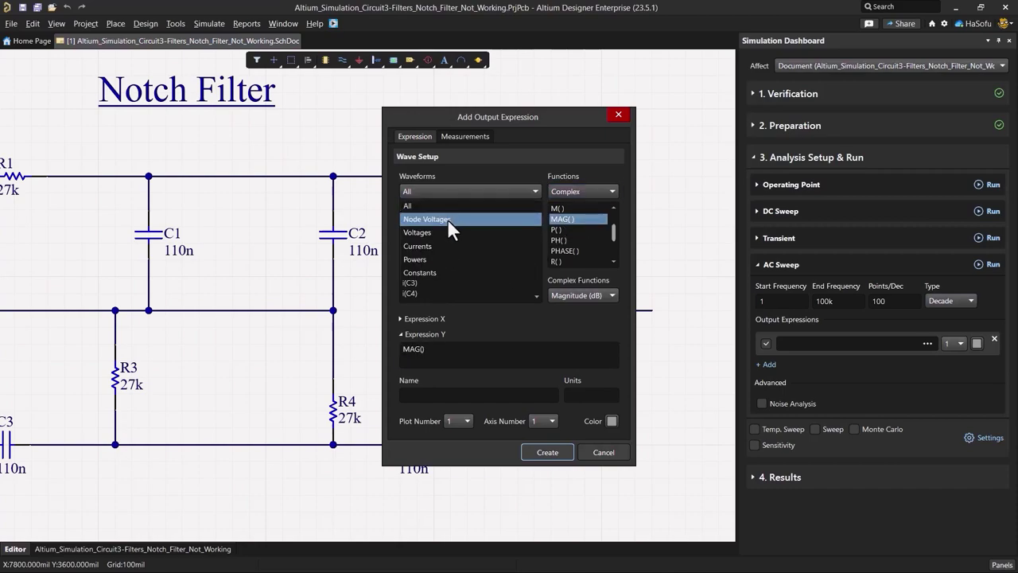
left_click(447, 219)
double_click(416, 238)
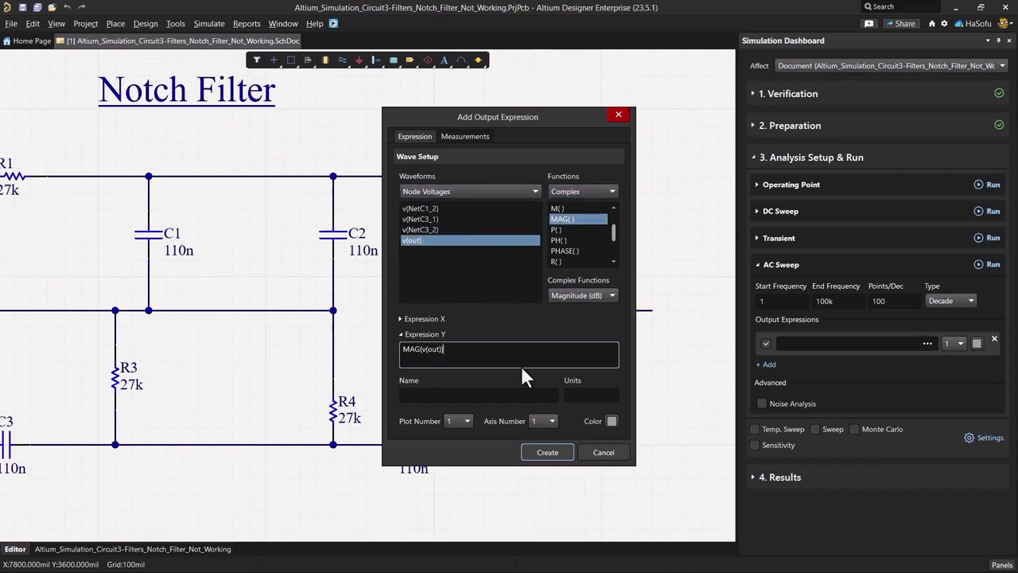
left_click(593, 395)
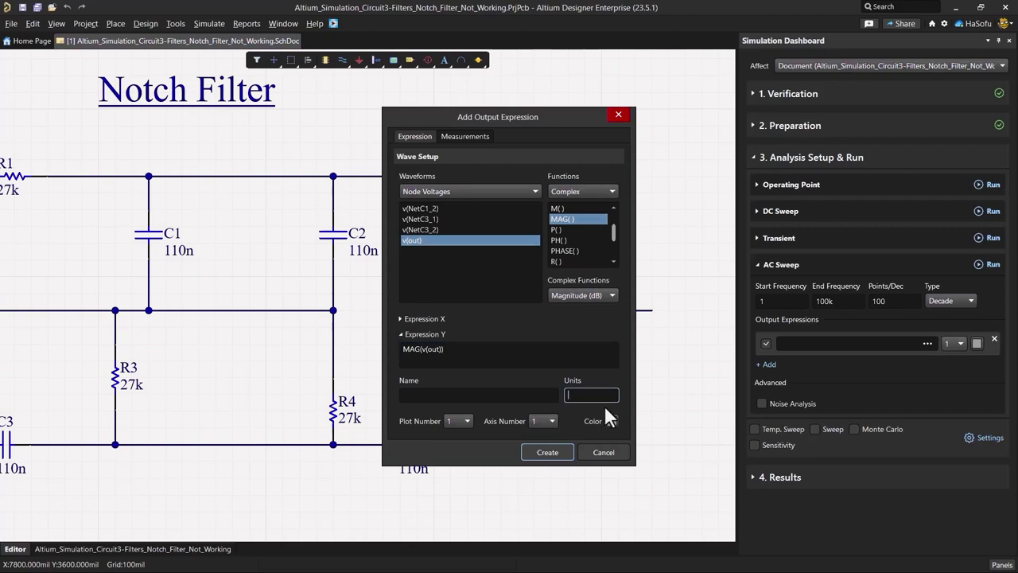
type("dB")
left_click(610, 421)
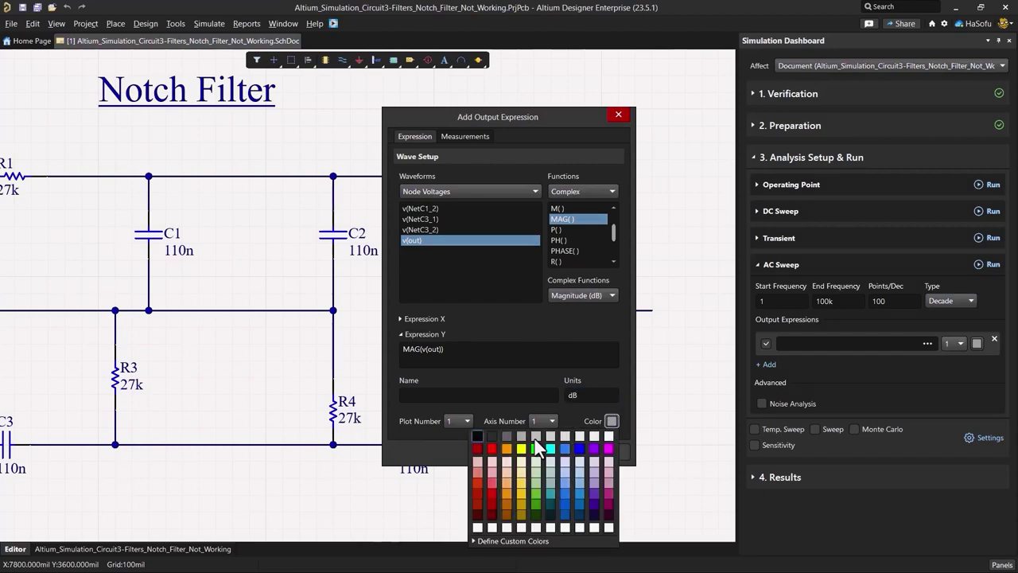
left_click(492, 448)
Step: Create the dB(MAG(v(out))) expression and run the AC sweep, showing a notch near 55 Hz
left_click(547, 452)
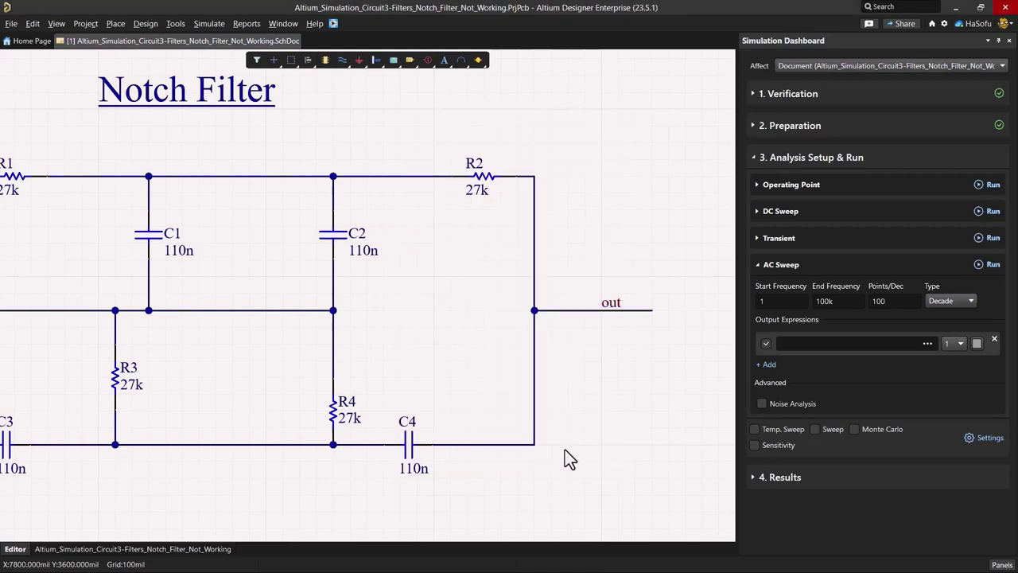
left_click(993, 269)
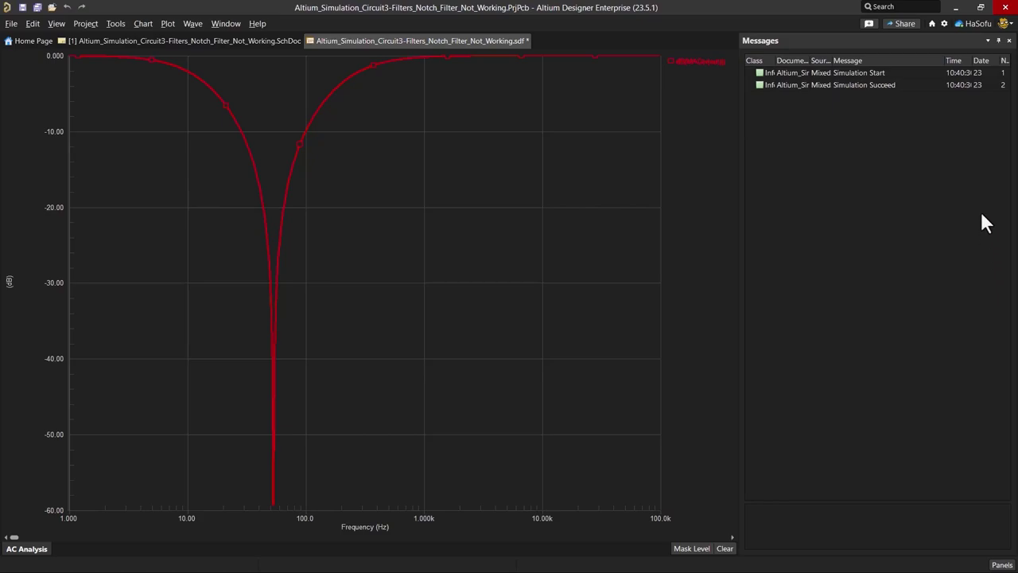
Step: Close the messages and return to the Notch Filter schematic with V1 and GND in view
left_click(1008, 41)
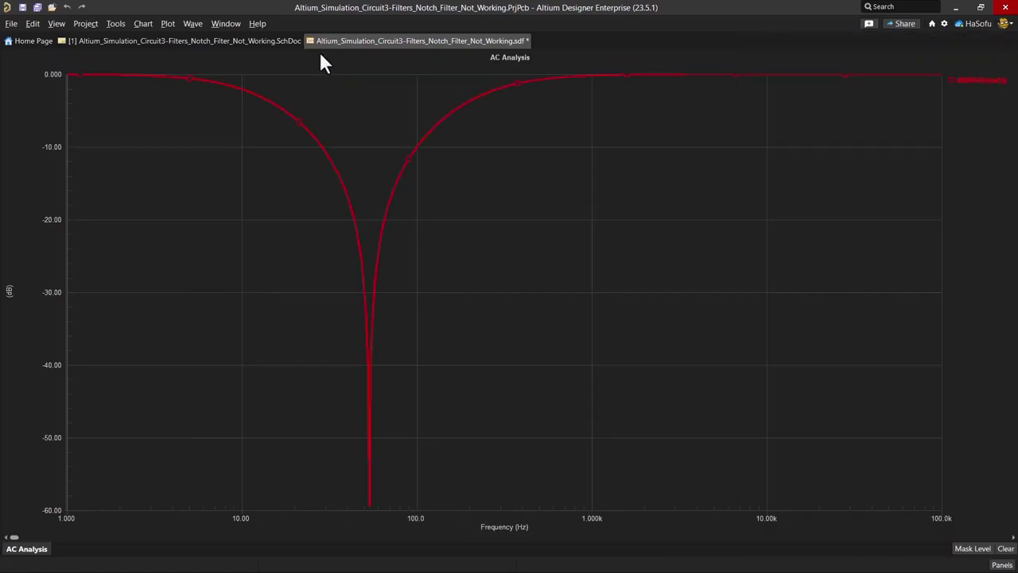
left_click(258, 41)
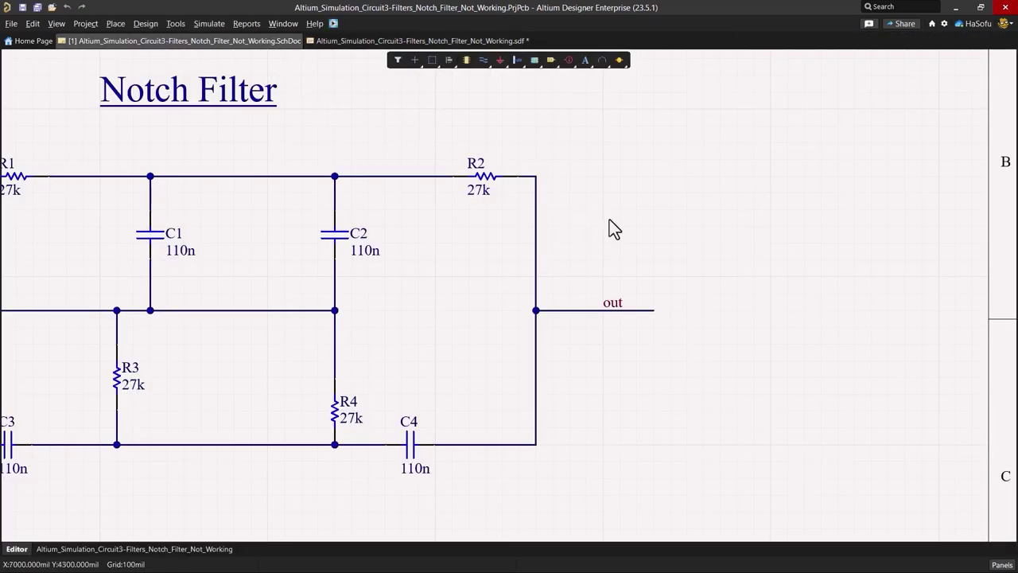
right_click_drag(609, 228, 800, 110)
left_click(800, 109)
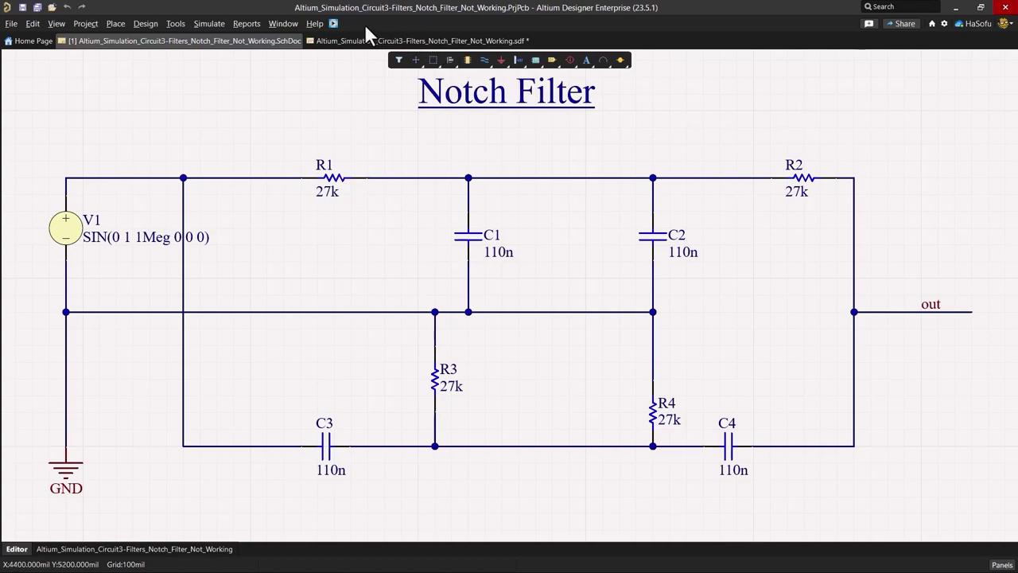
left_click(209, 23)
Step: Enable Monte Carlo with capacitor tolerance 20%, excluding inductors and DC sources from variation
left_click(474, 139)
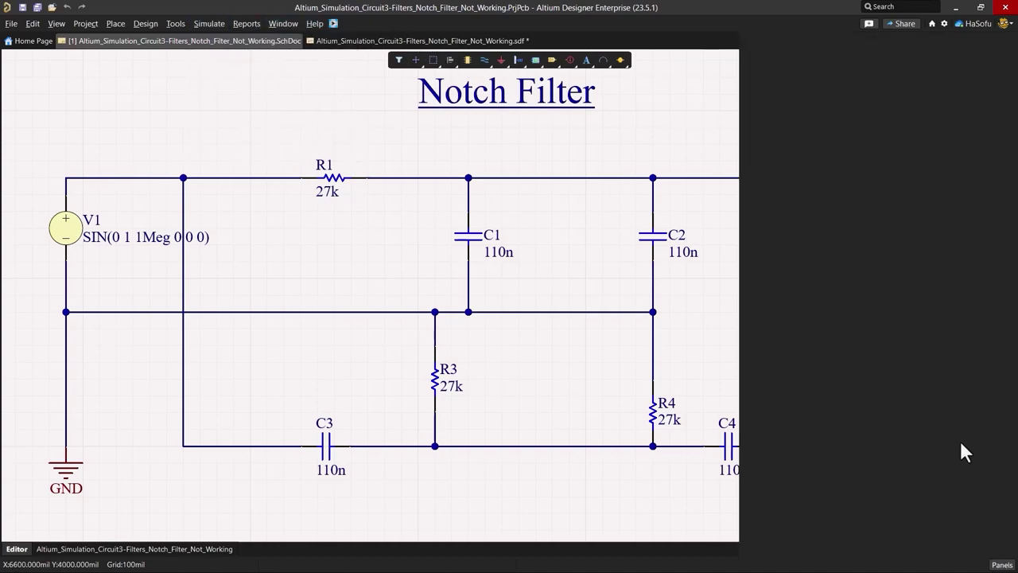
left_click(986, 438)
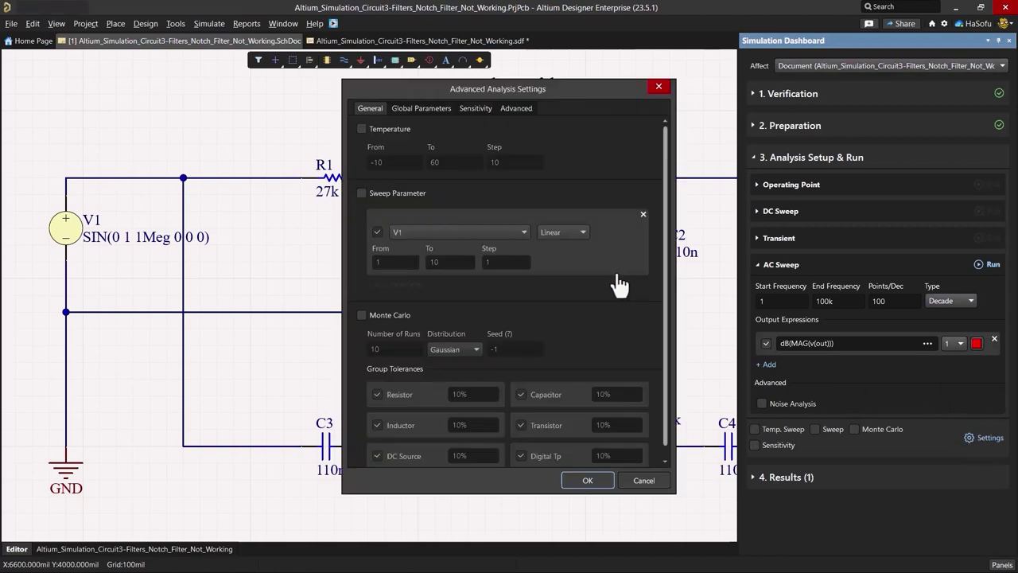
left_click_drag(437, 90, 543, 91)
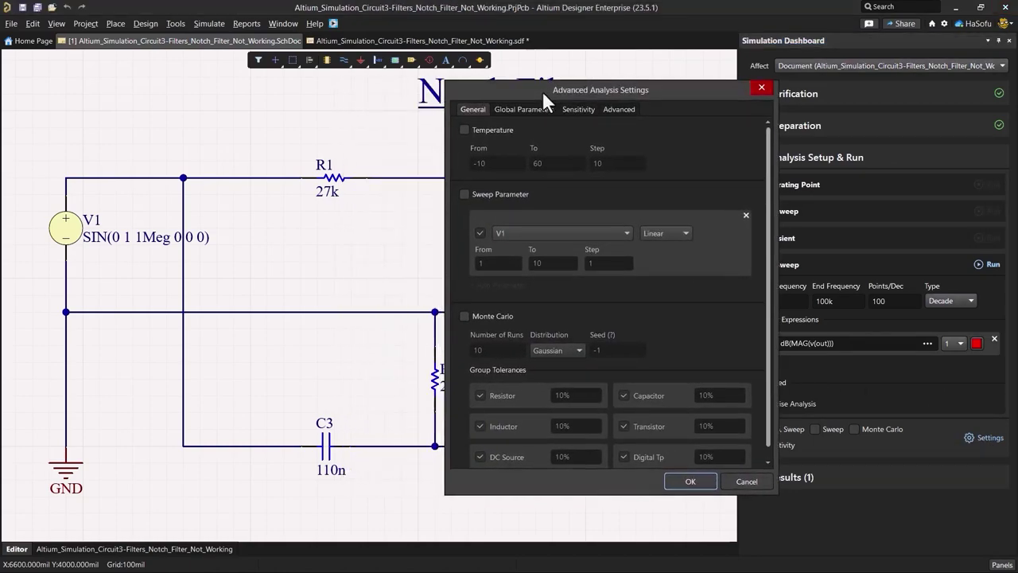
left_click(465, 316)
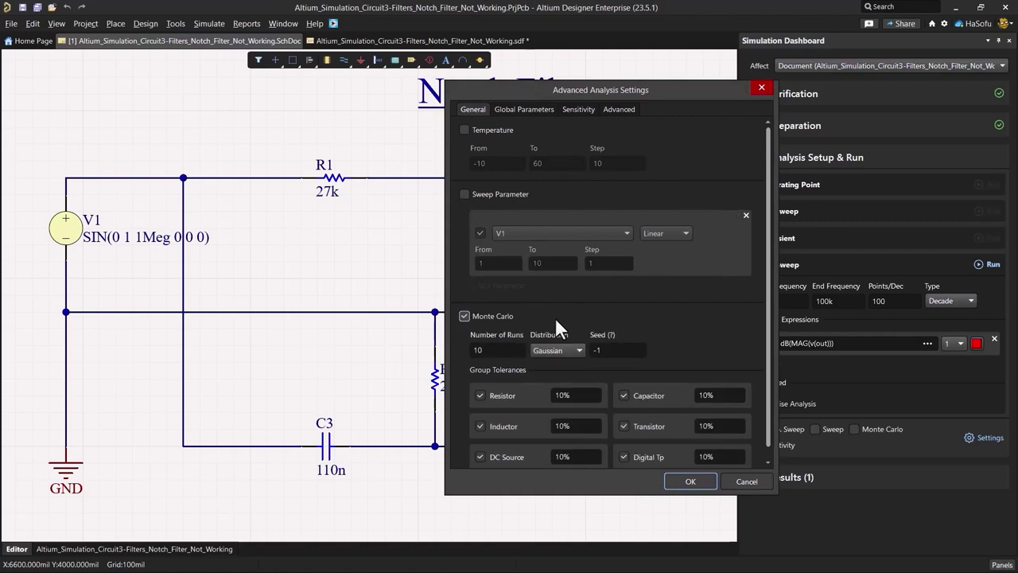
scroll(764, 318, "down", 1)
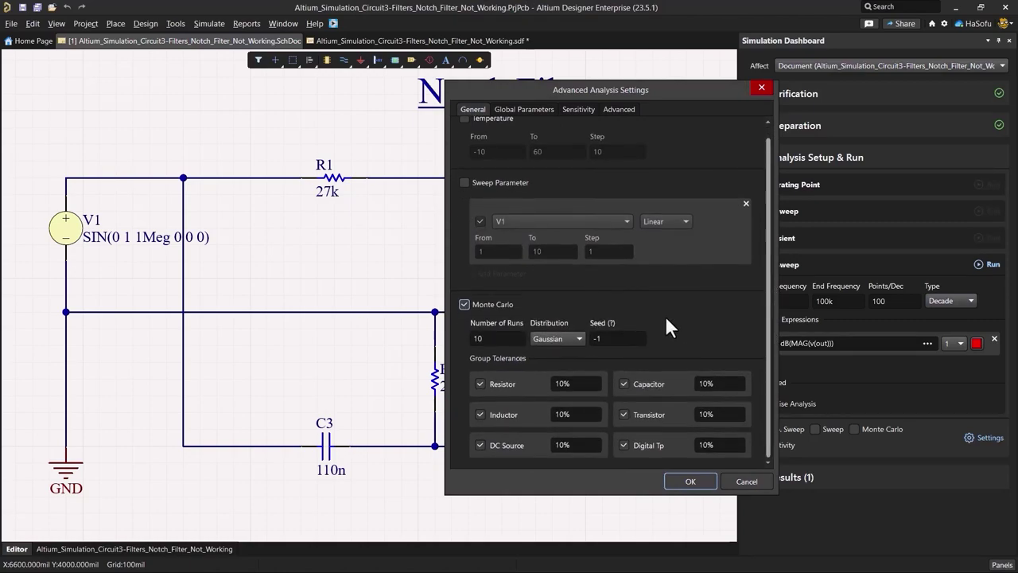
left_click(720, 382)
type("2")
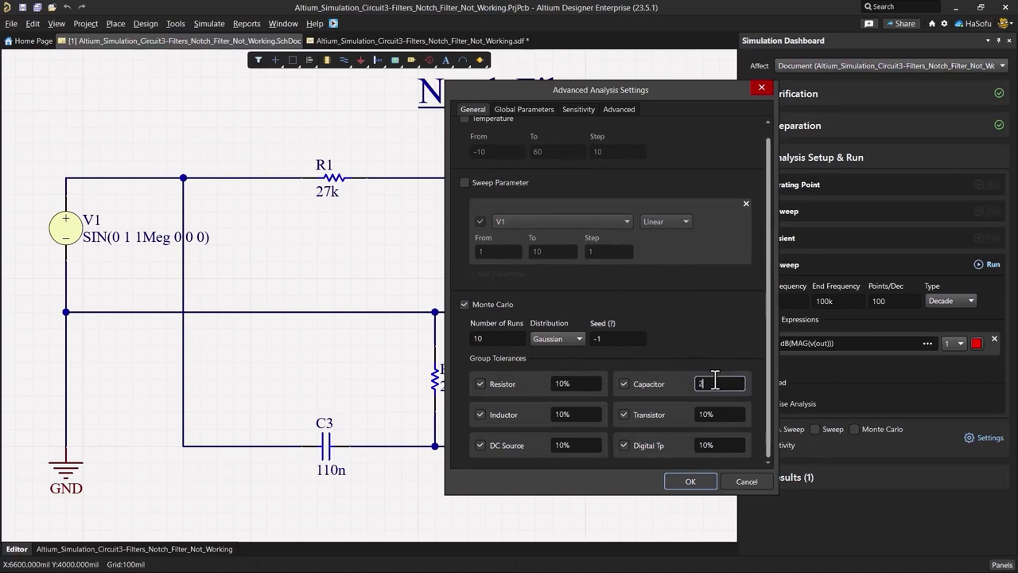
type("0%")
left_click(481, 414)
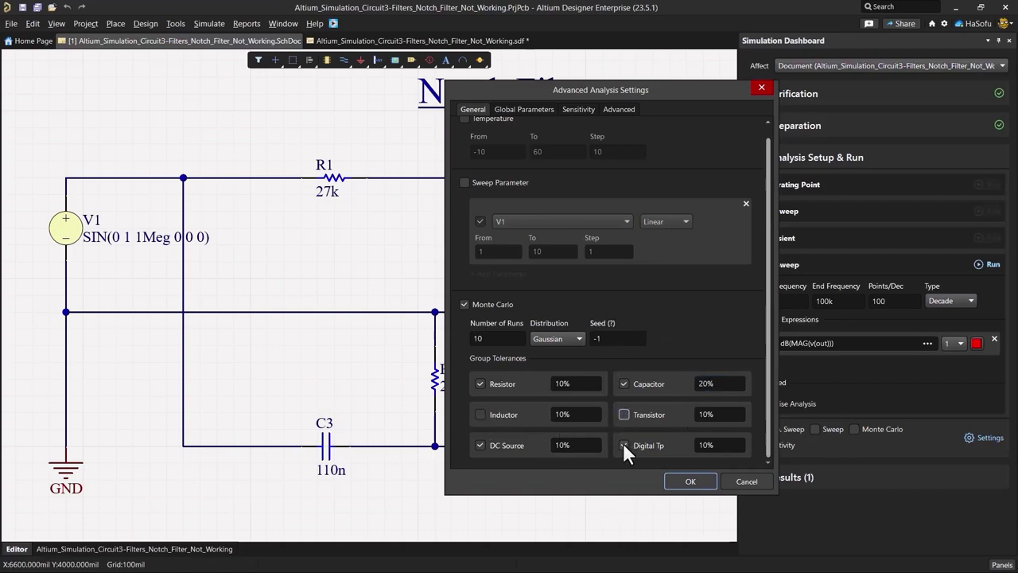
left_click(480, 444)
Step: Apply the Monte Carlo settings and rerun the AC sweep, overlaying ten dB magnitude traces
left_click(691, 483)
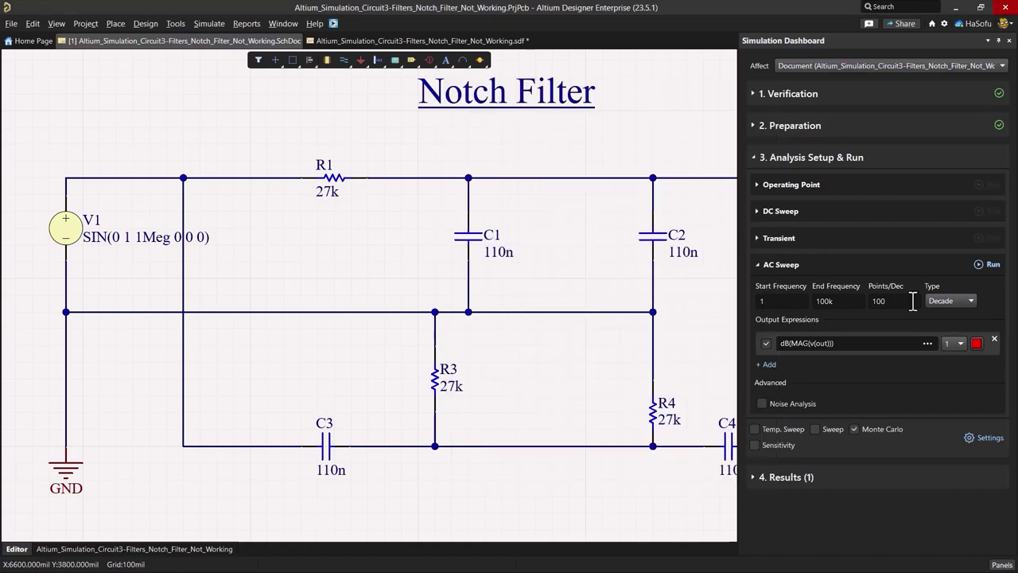
left_click(991, 267)
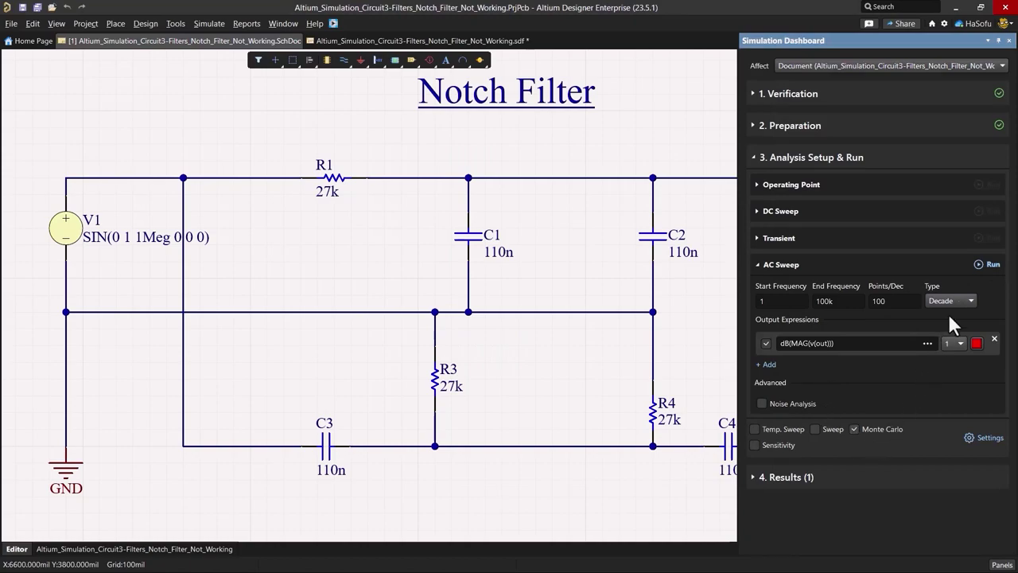
left_click(991, 267)
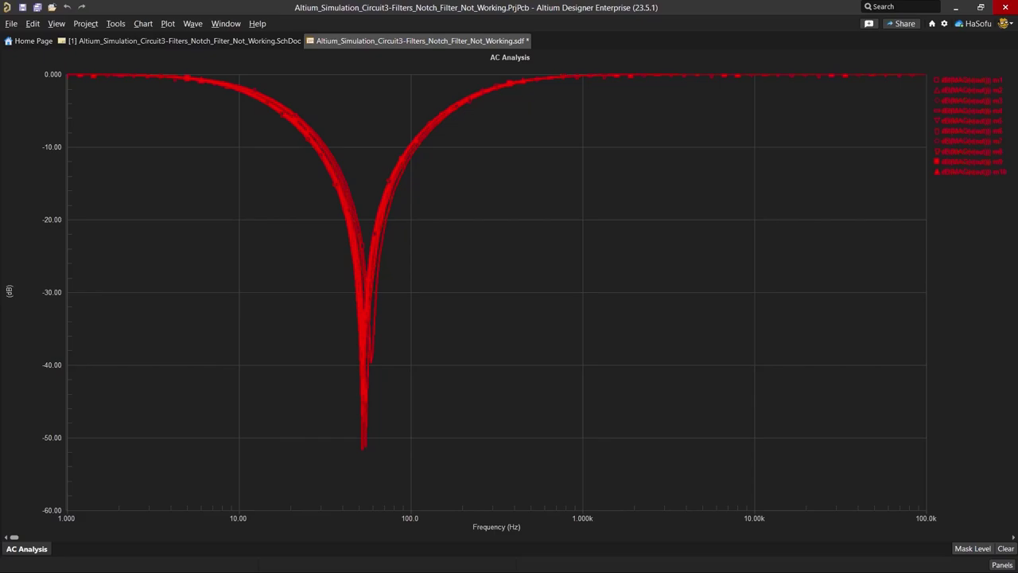
Step: Highlight a single Monte Carlo run's curve on the AC analysis chart
left_click(979, 177)
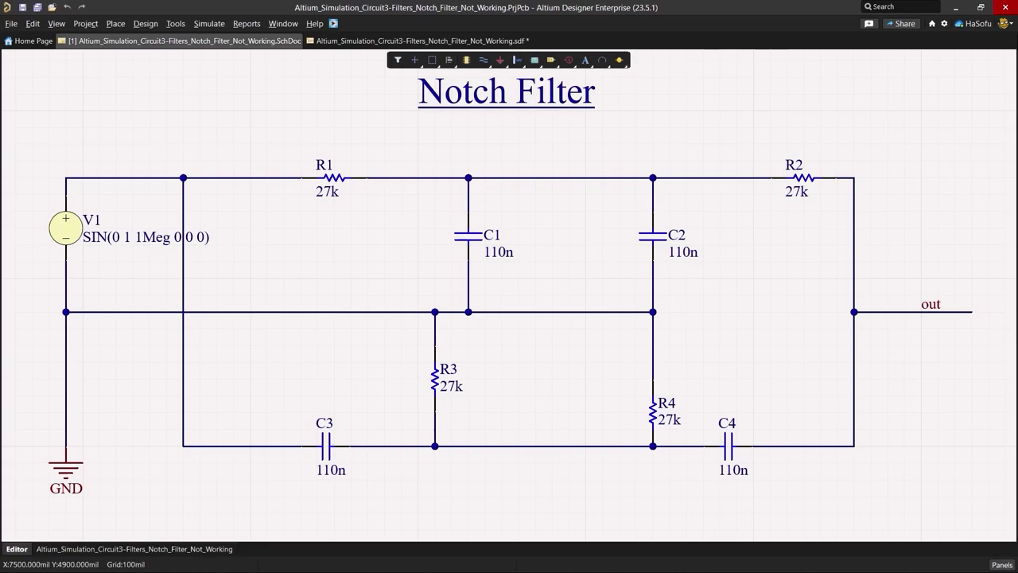